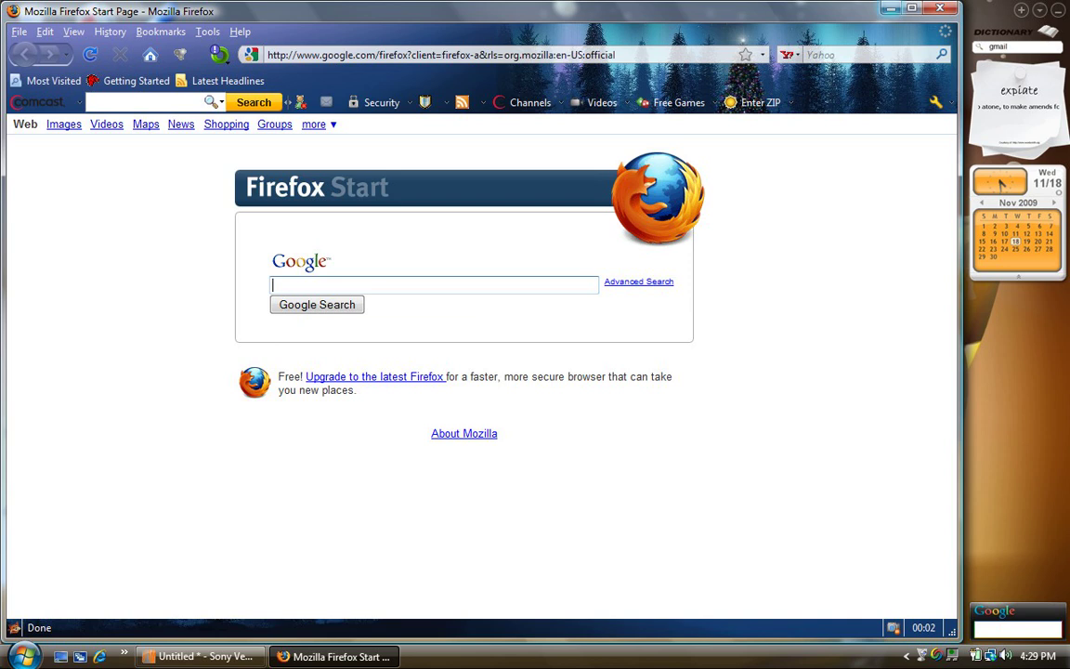
- Minimize Firefox to reveal the desktop
{"action": "key", "text": "super+d"}
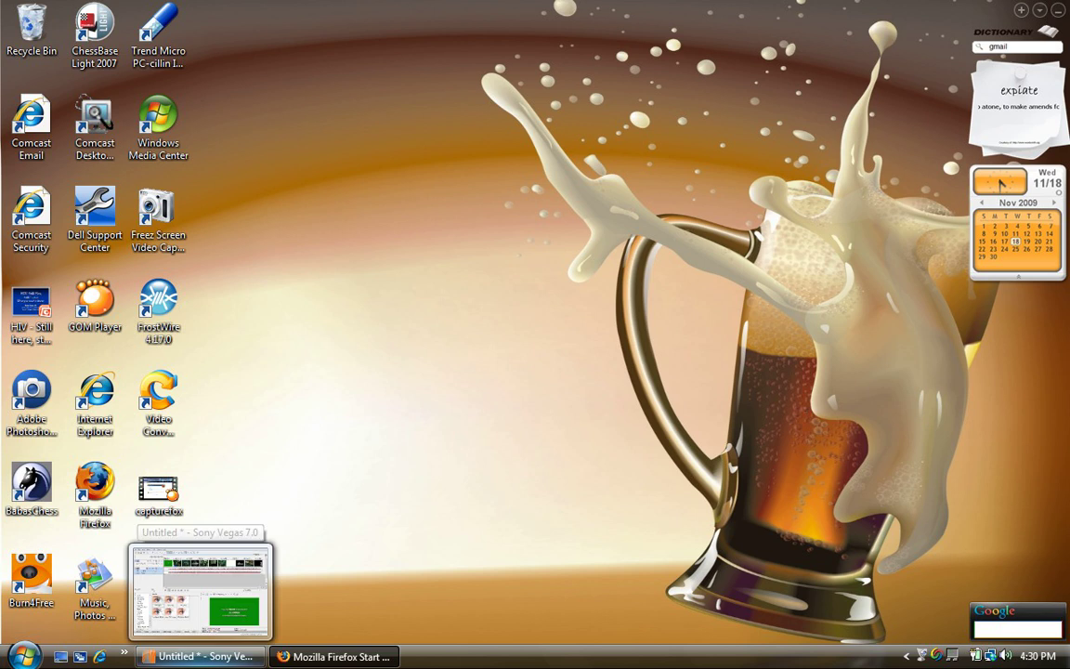
- Restore Sony Vegas from the taskbar and play the trailer from the start
{"action": "left_click", "coordinate": [198, 656]}
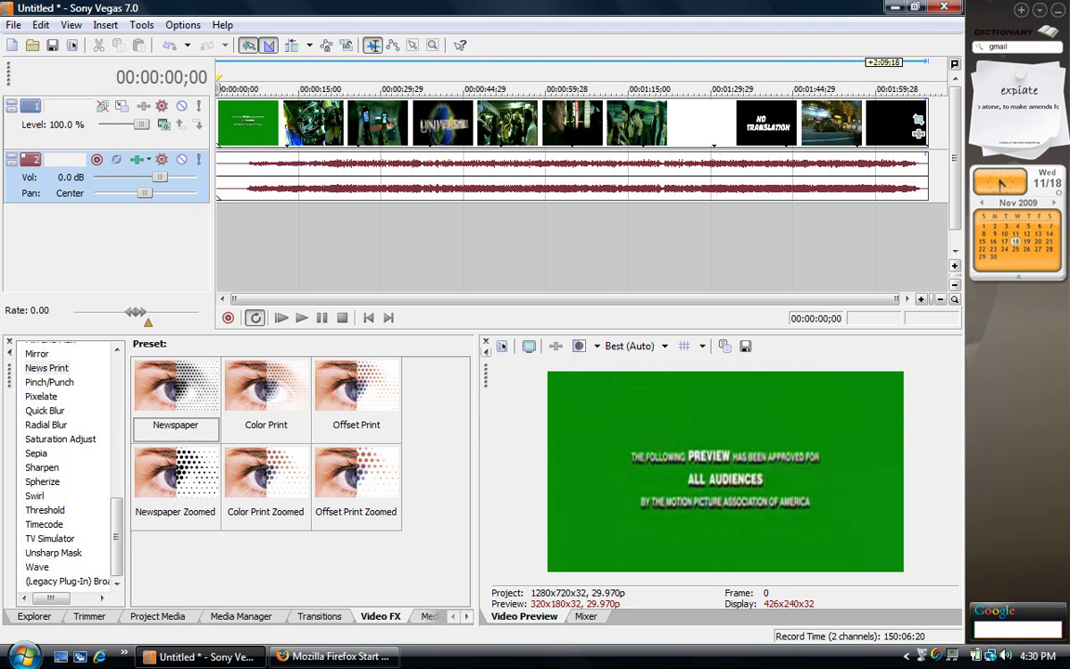
{"action": "left_click", "coordinate": [302, 318]}
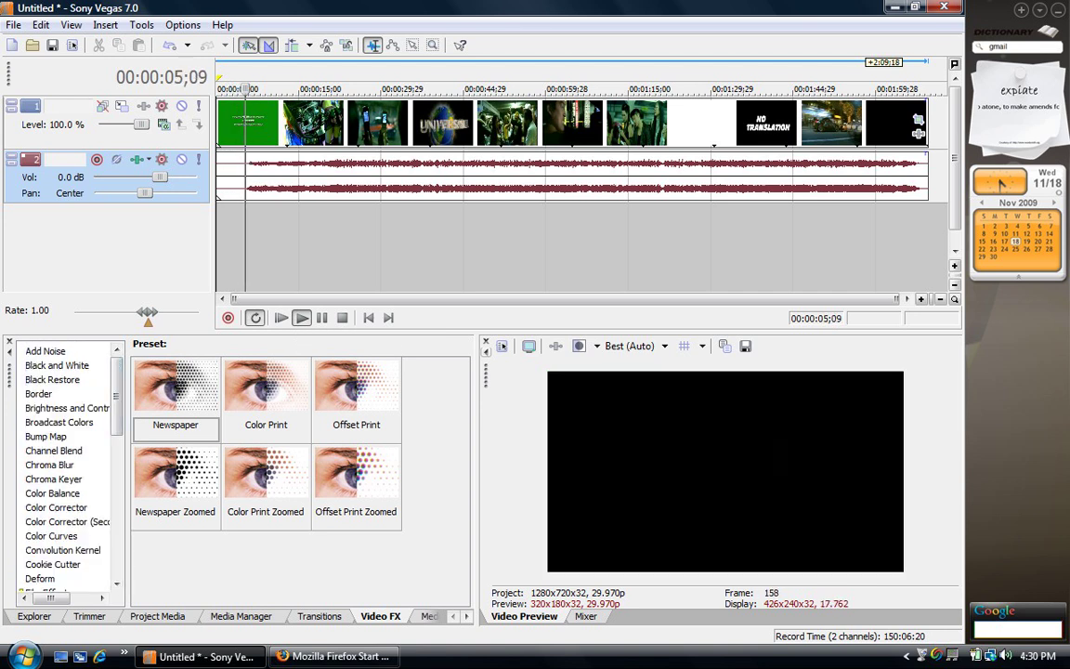
- Add a Color Corrector to the trailer with saturation about 2.61 and gamma 1.388
{"action": "left_click", "coordinate": [56, 507]}
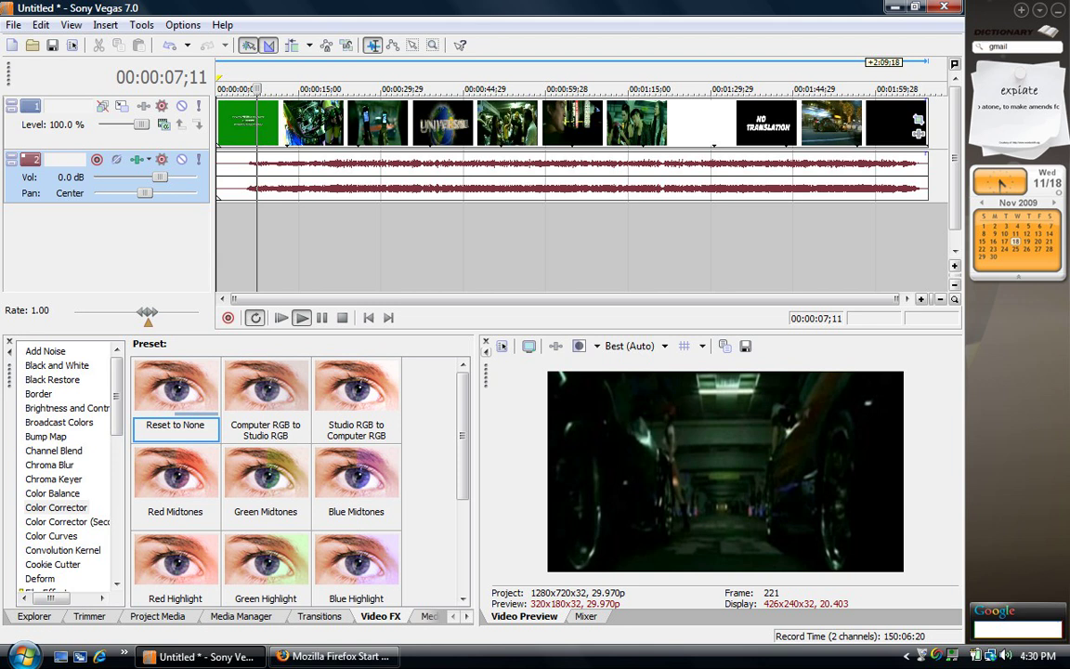
{"action": "left_click_drag", "start_coordinate": [247, 118], "coordinate": [247, 120]}
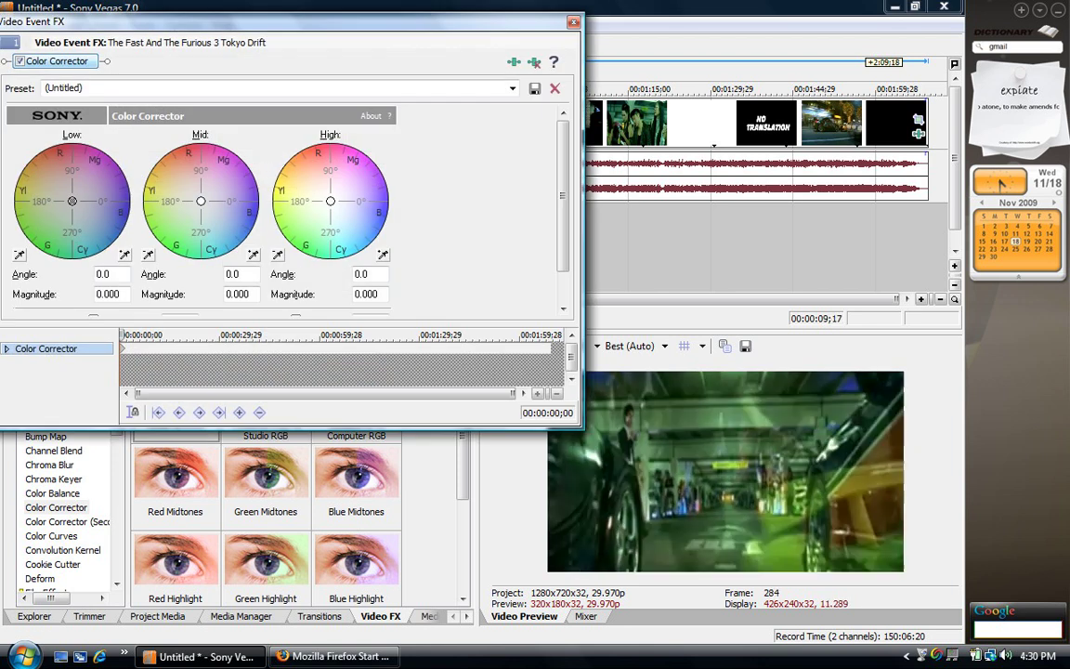
{"action": "scroll", "coordinate": [279, 204], "scroll_direction": "down", "scroll_amount": 3}
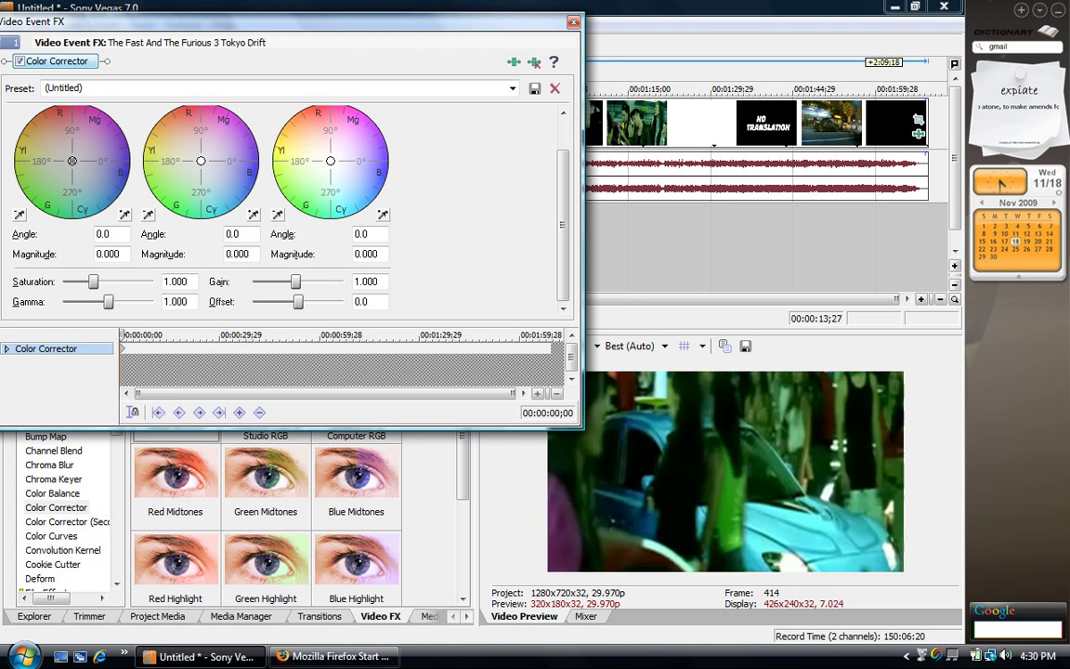
{"action": "left_click_drag", "start_coordinate": [93, 281], "coordinate": [139, 281]}
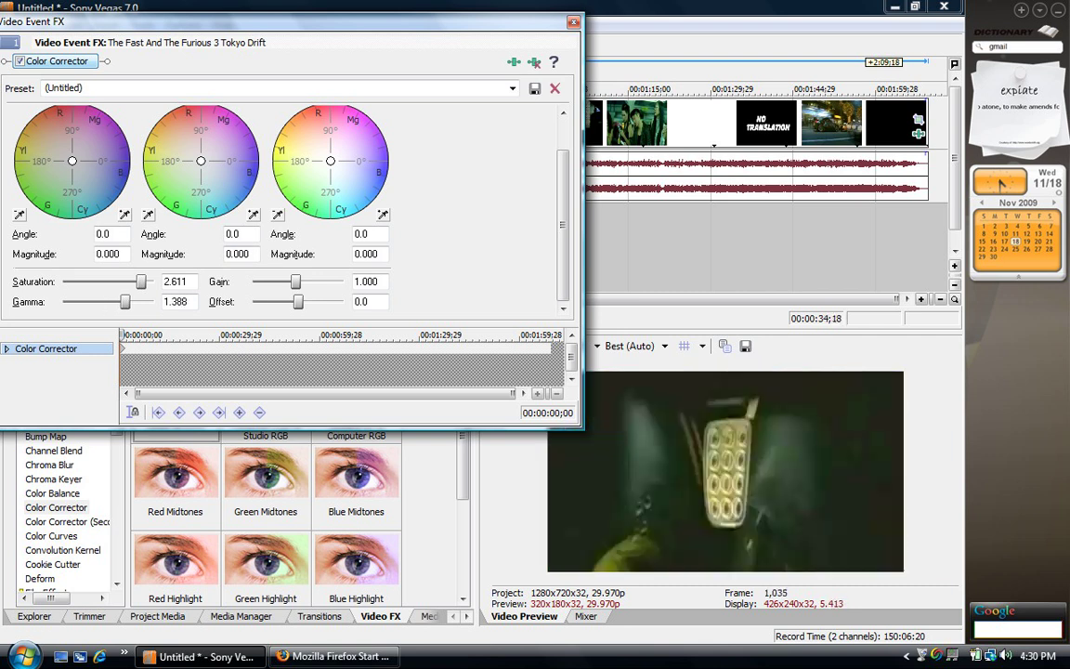
- Close the Color Corrector settings and add Sharpen at amount 1.000 to the trailer
{"action": "left_click", "coordinate": [573, 21]}
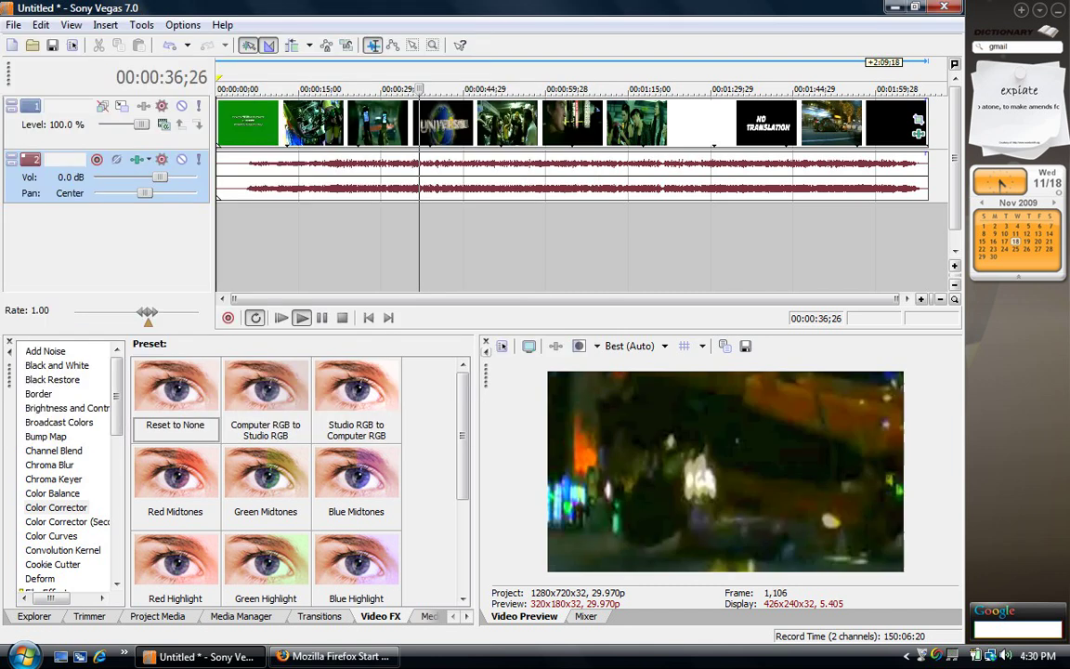
{"action": "scroll", "coordinate": [56, 510], "scroll_direction": "down", "scroll_amount": 5}
{"action": "scroll", "coordinate": [56, 464], "scroll_direction": "down", "scroll_amount": 5}
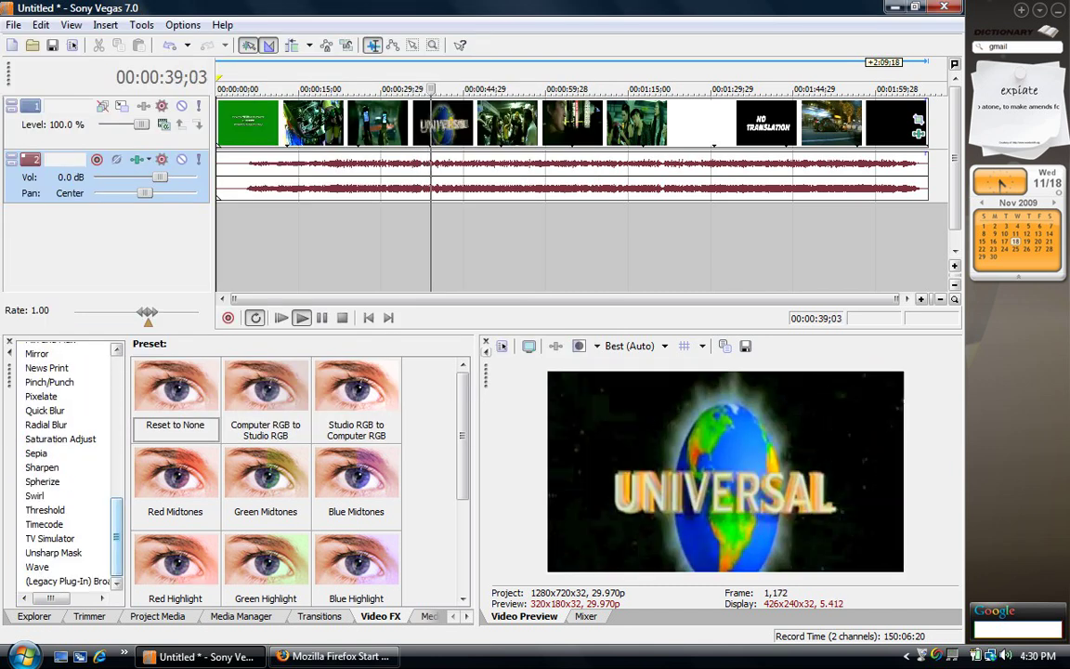
{"action": "left_click", "coordinate": [42, 467]}
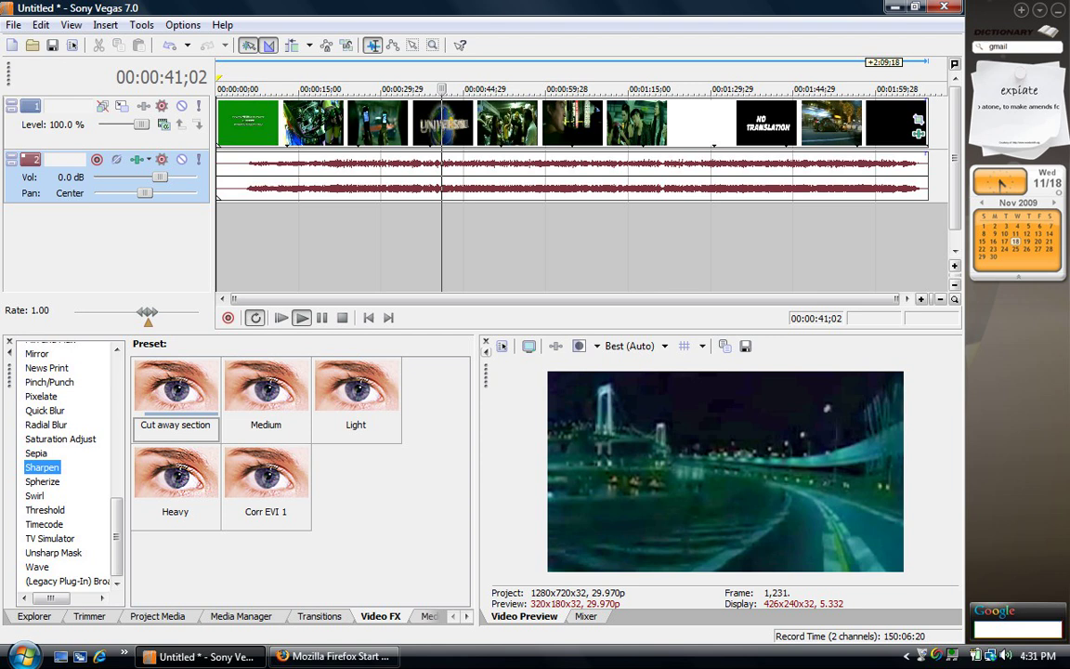
{"action": "left_click_drag", "start_coordinate": [174, 390], "coordinate": [404, 214]}
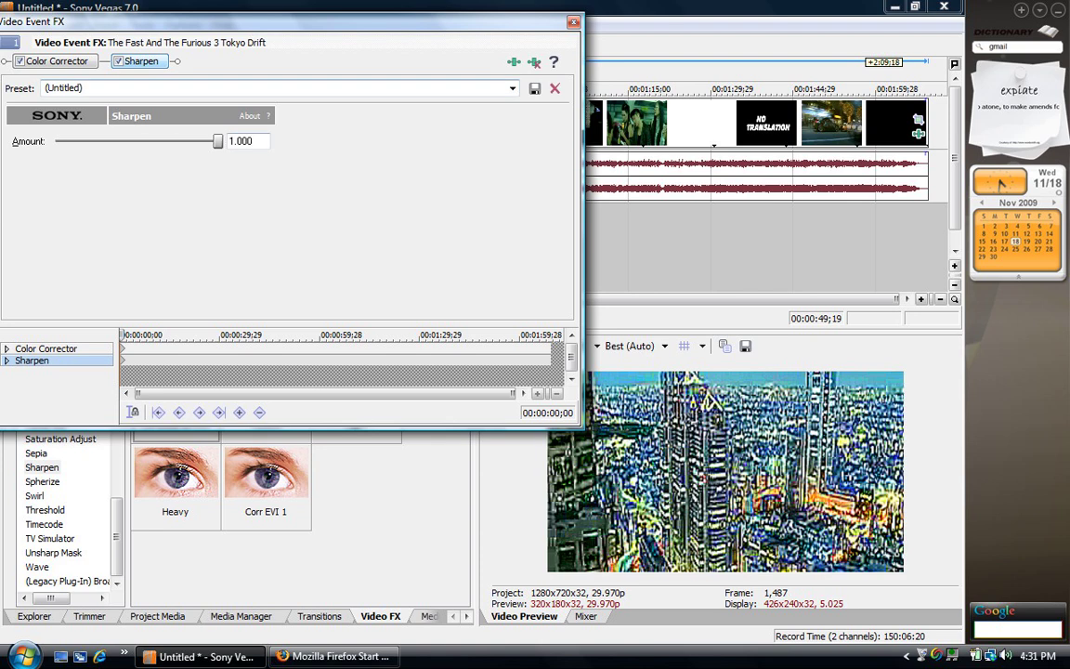
- Add Black Restore after Sharpen with its threshold lowered to 0.570
{"action": "left_click", "coordinate": [573, 22]}
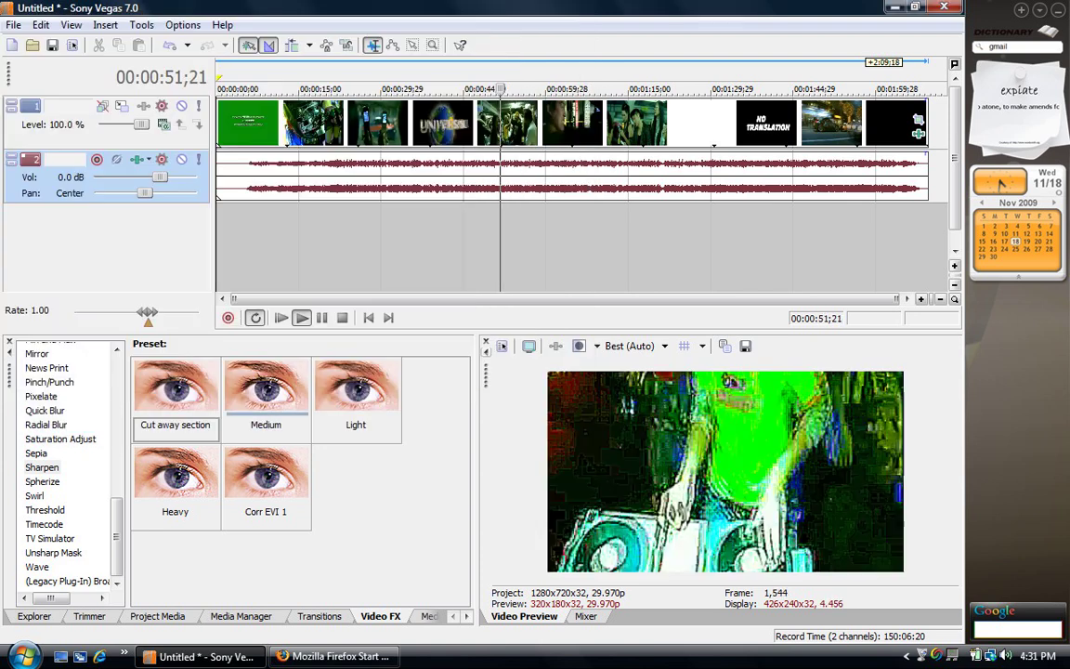
{"action": "scroll", "coordinate": [60, 465], "scroll_direction": "up", "scroll_amount": 5}
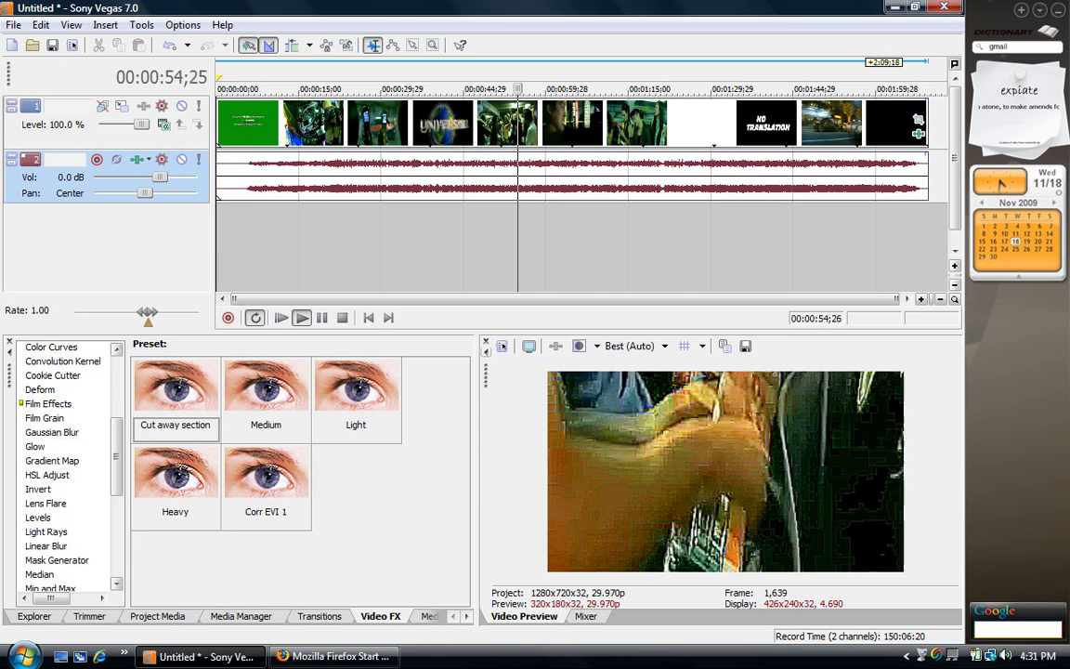
{"action": "scroll", "coordinate": [61, 464], "scroll_direction": "up", "scroll_amount": 5}
{"action": "key", "text": "Down"}
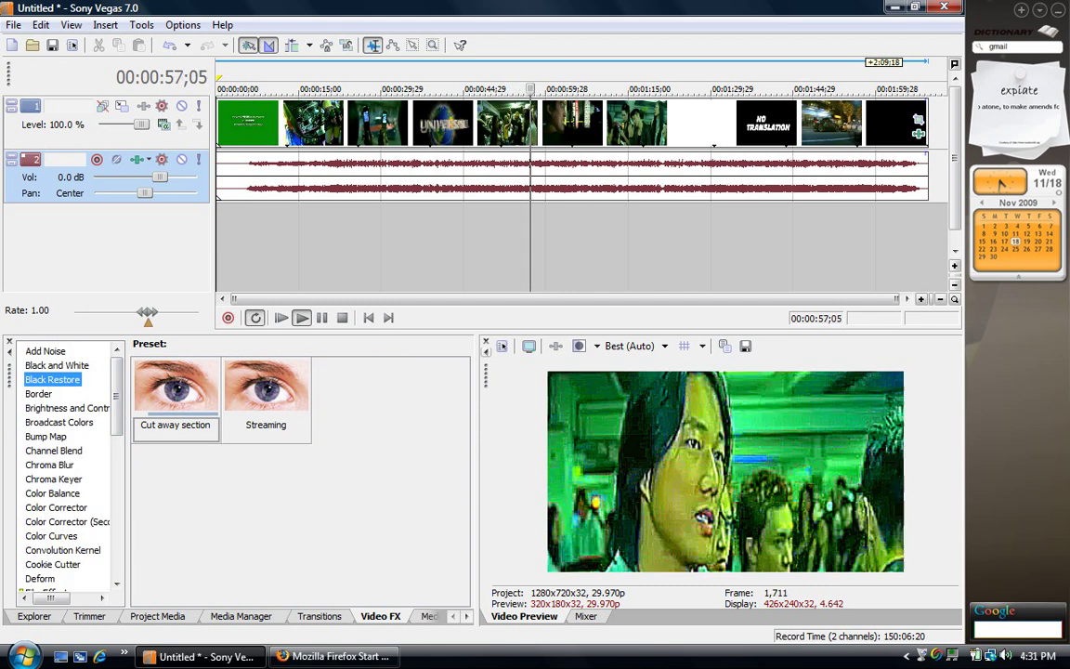
{"action": "key", "text": "Down"}
{"action": "double_click", "coordinate": [176, 386]}
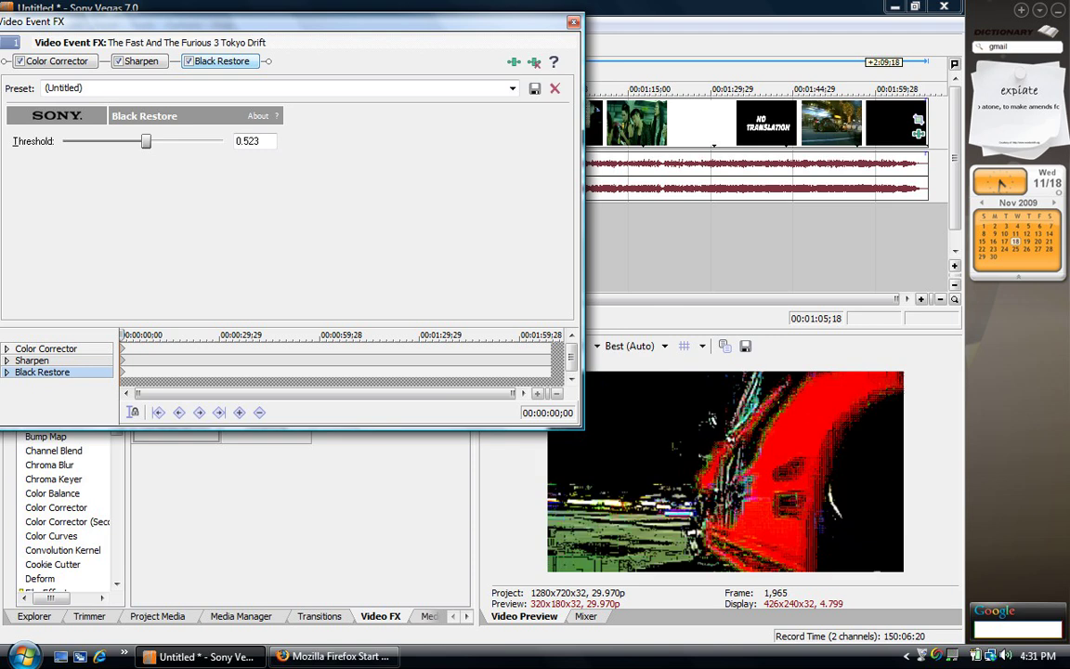
{"action": "key", "text": "Left"}
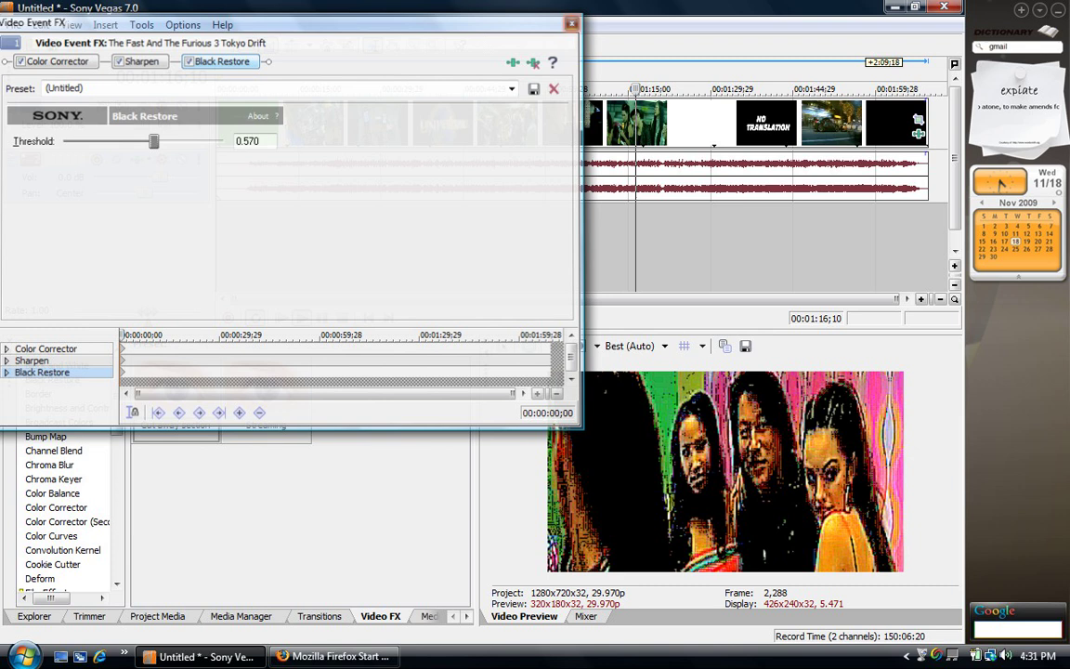
{"action": "left_click", "coordinate": [573, 22]}
{"action": "scroll", "coordinate": [61, 464], "scroll_direction": "down", "scroll_amount": 8}
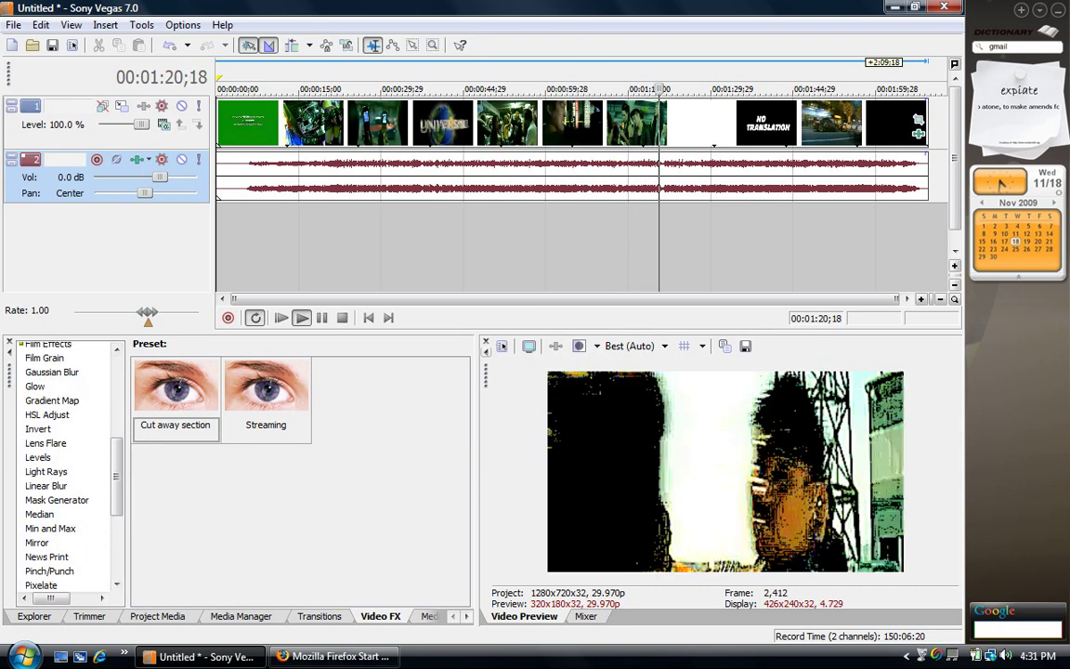
- Add News Print to the trailer with dot size 0.0520 and type Color
{"action": "left_click", "coordinate": [46, 556]}
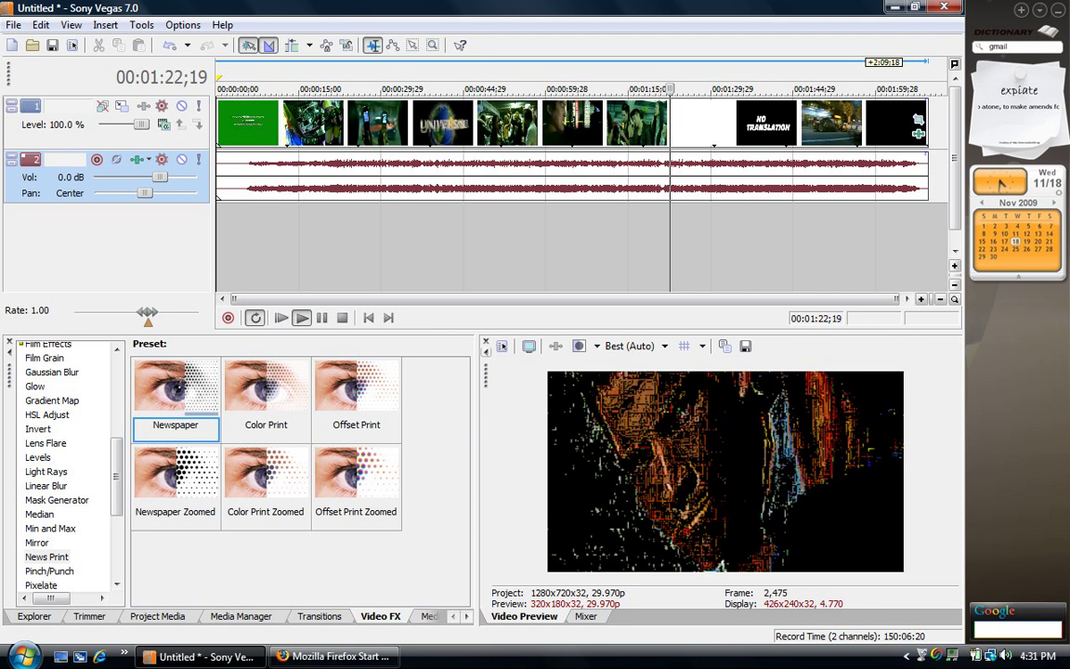
{"action": "left_click_drag", "start_coordinate": [176, 385], "coordinate": [631, 123]}
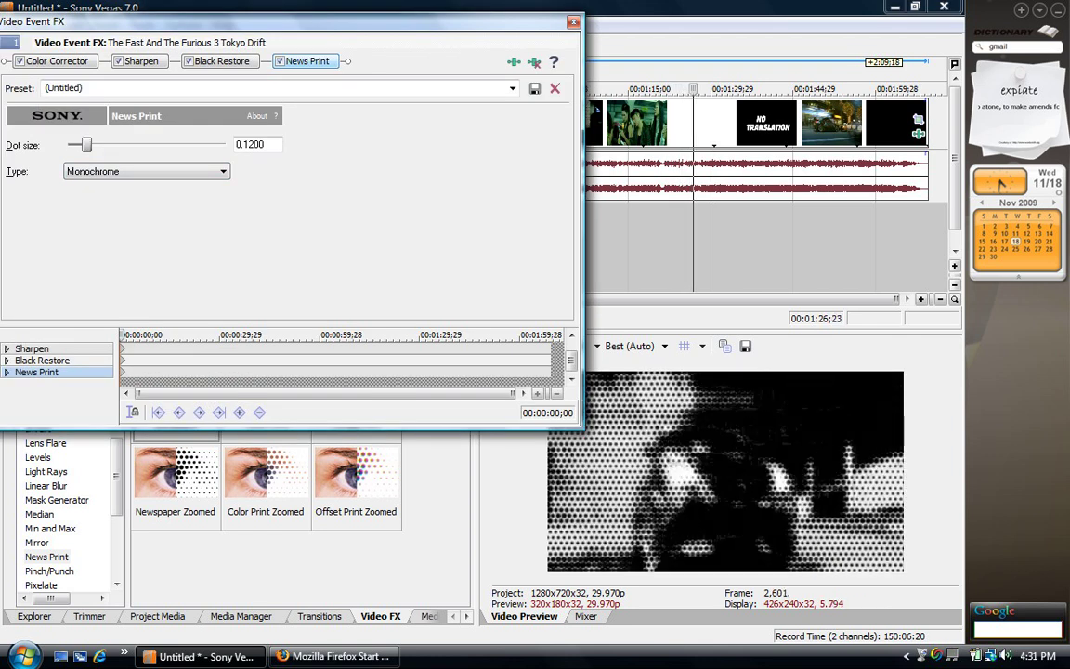
{"action": "left_click_drag", "start_coordinate": [86, 144], "coordinate": [75, 144]}
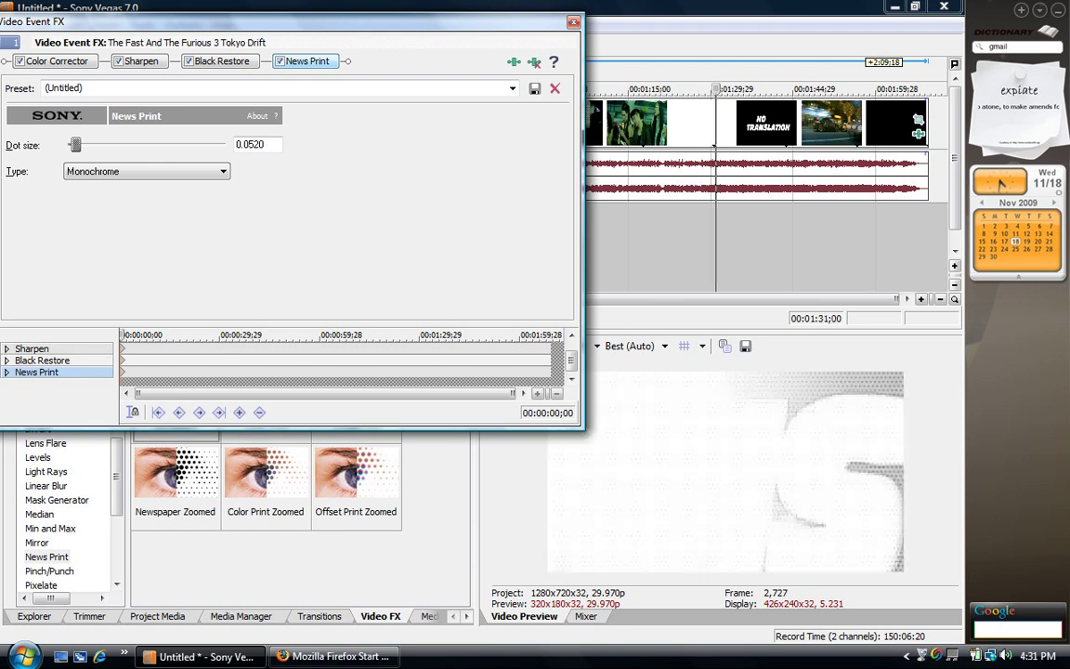
{"action": "left_click", "coordinate": [139, 171]}
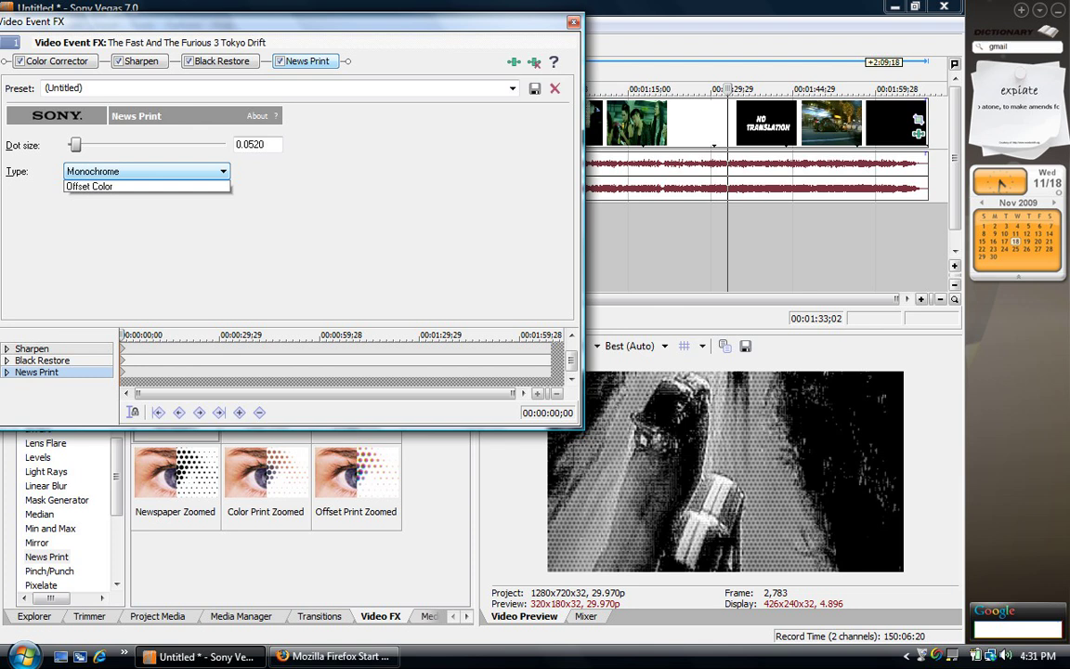
{"action": "left_click", "coordinate": [84, 184]}
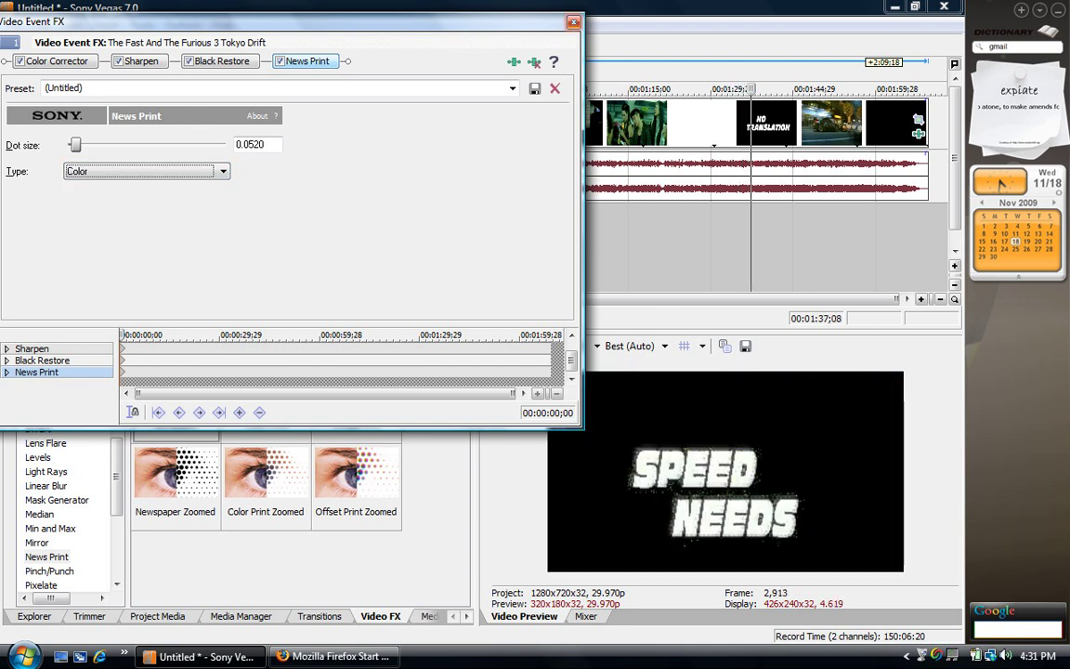
{"action": "left_click", "coordinate": [573, 21]}
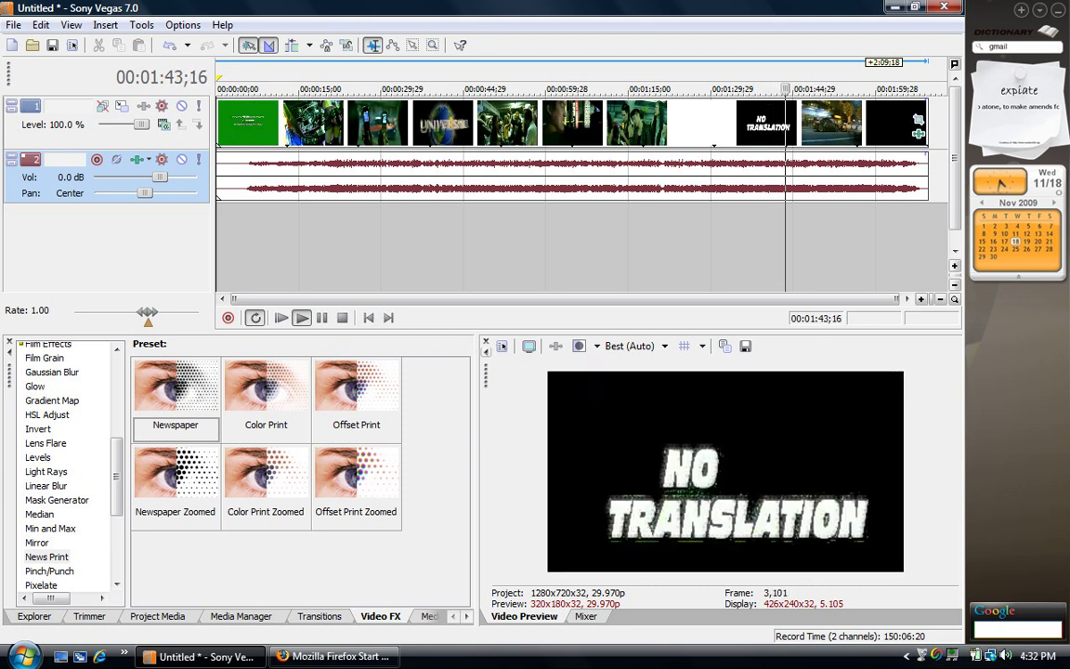
- Replay from about 15 seconds, set News Print dot size to 0.0420, then return to Firefox
{"action": "left_click", "coordinate": [269, 241]}
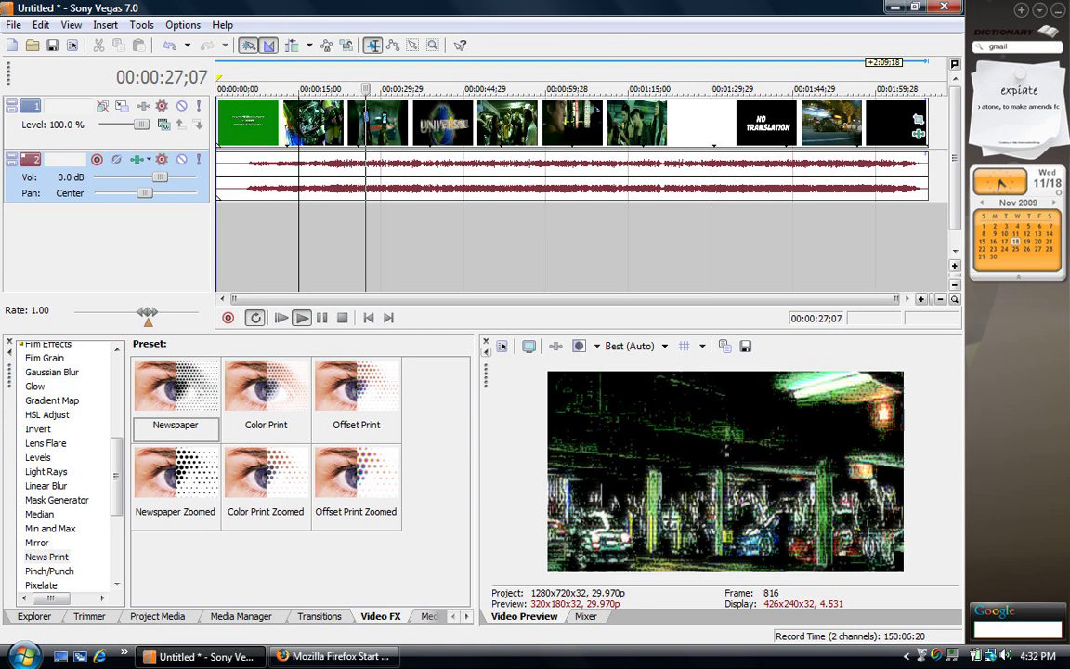
{"action": "left_click", "coordinate": [286, 140]}
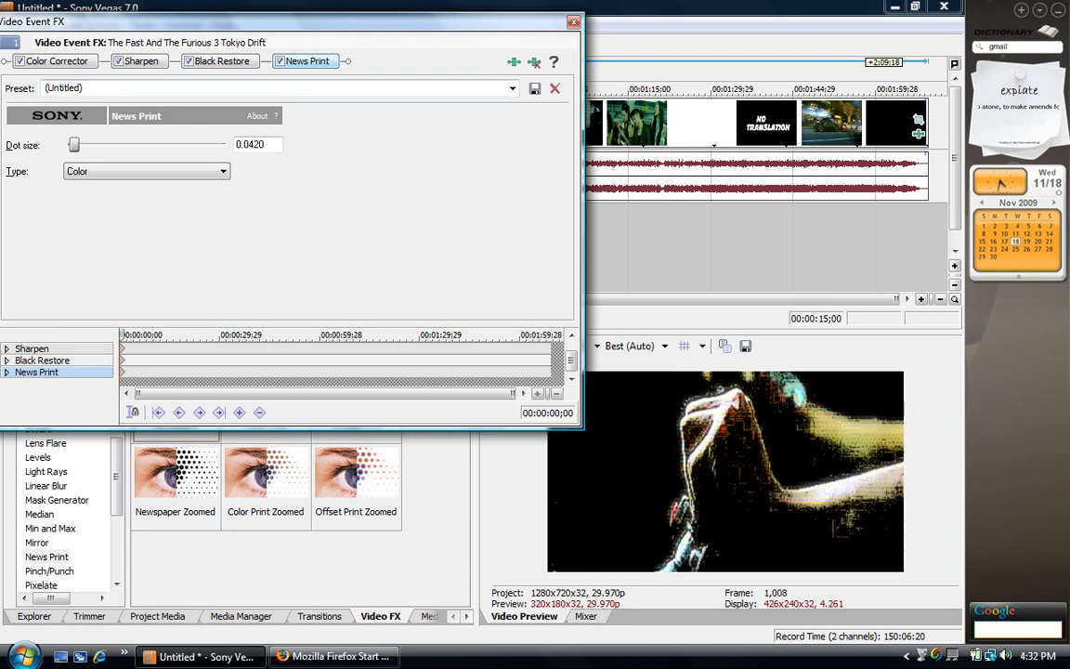
{"action": "left_click", "coordinate": [572, 22]}
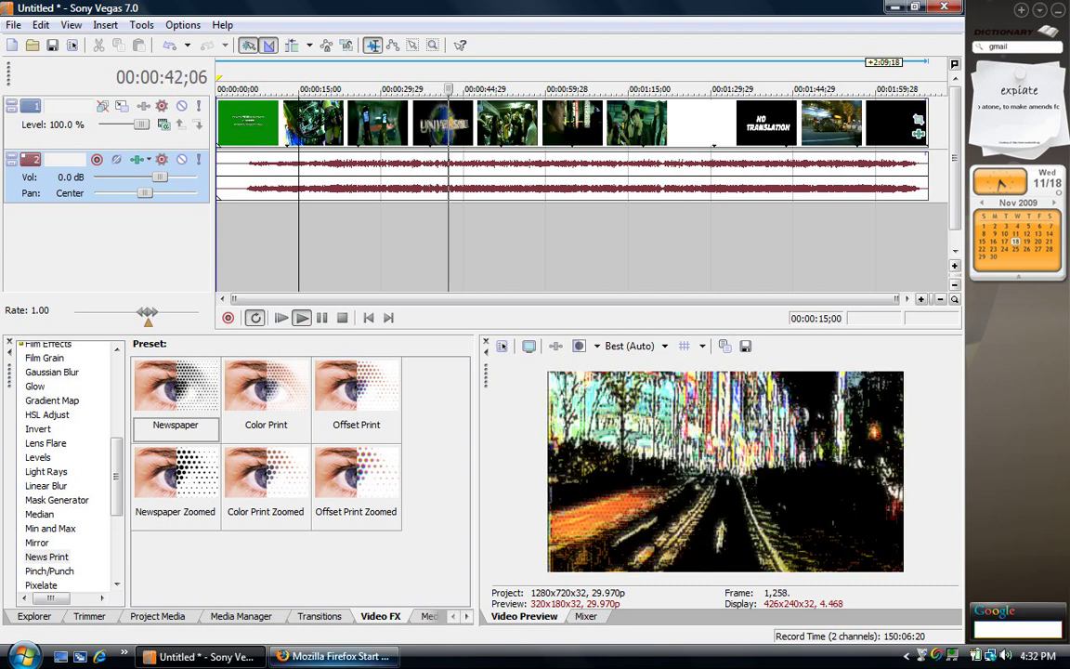
{"action": "left_click", "coordinate": [334, 656]}
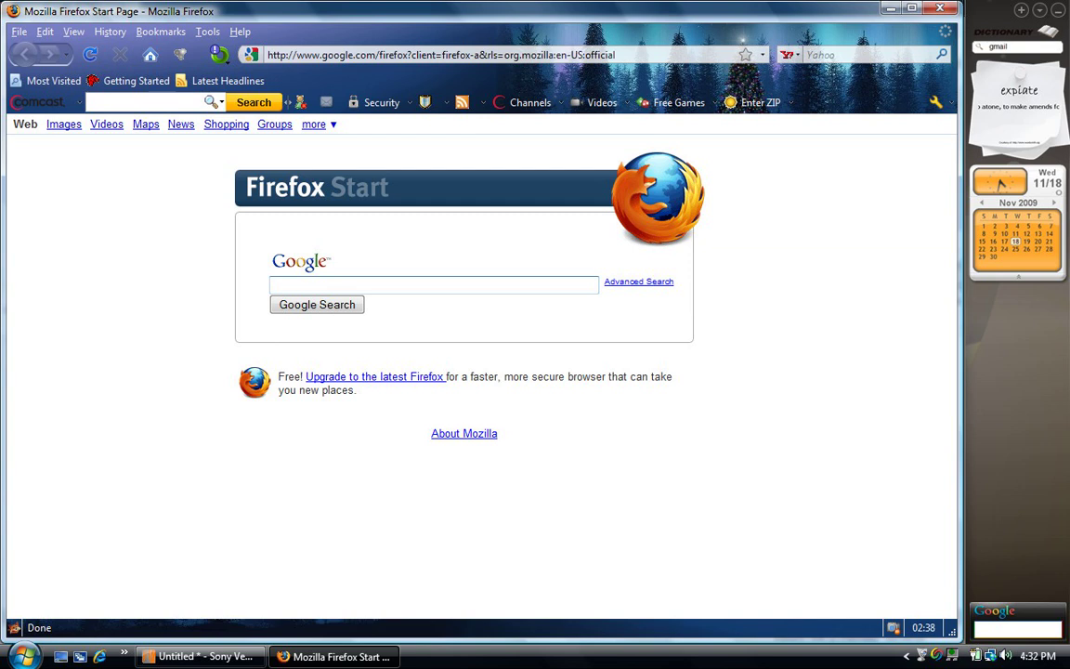